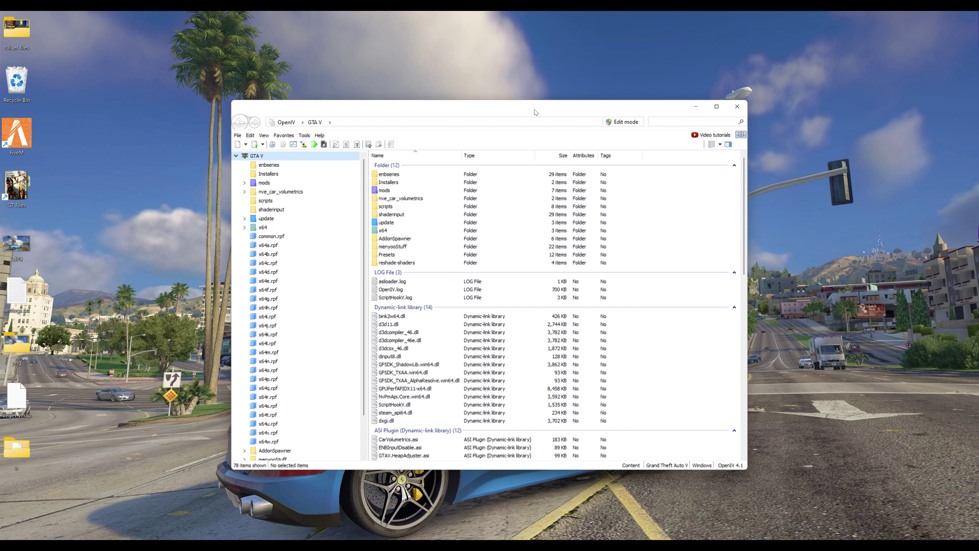
Browse into mods > update > update.rpf > common > data
drag(533, 111, 440, 106)
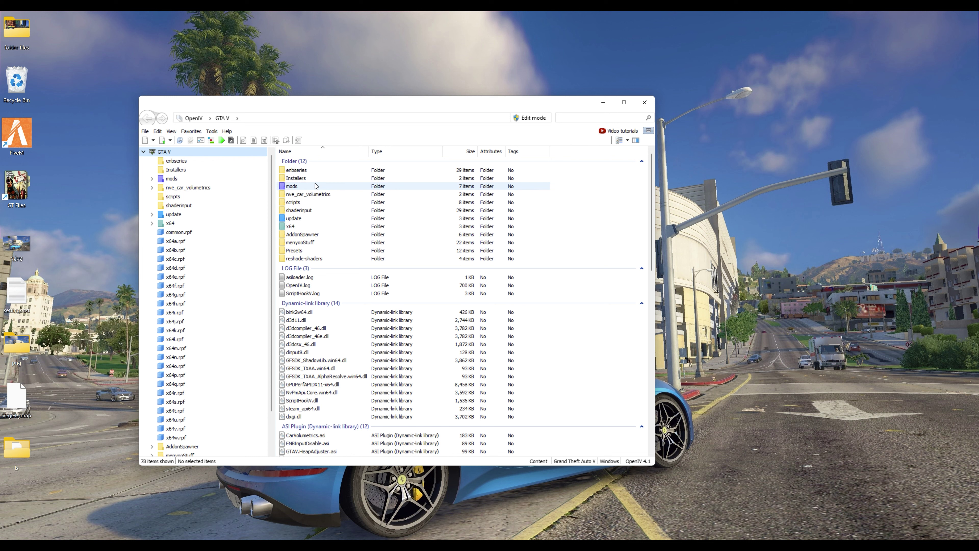
double_click(291, 187)
click(302, 172)
double_click(302, 172)
double_click(303, 189)
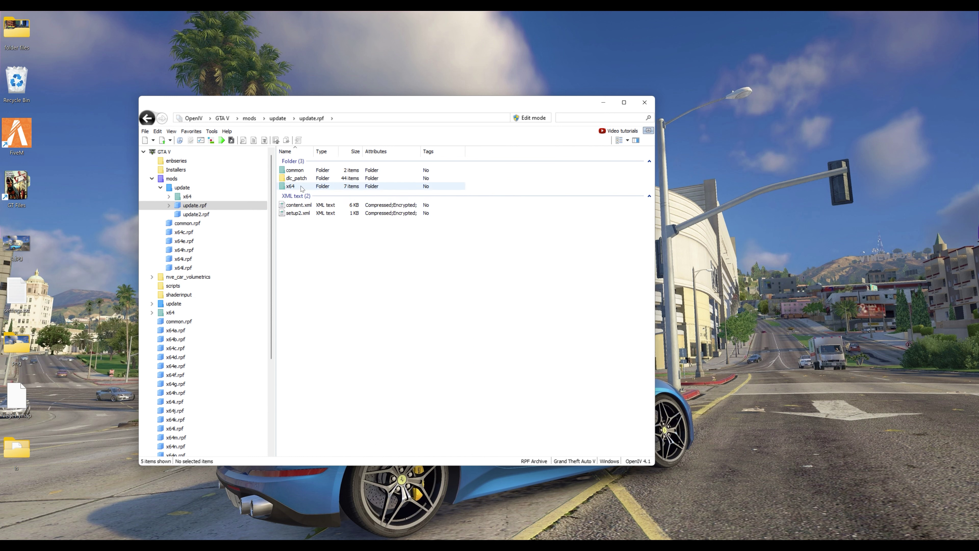
double_click(304, 172)
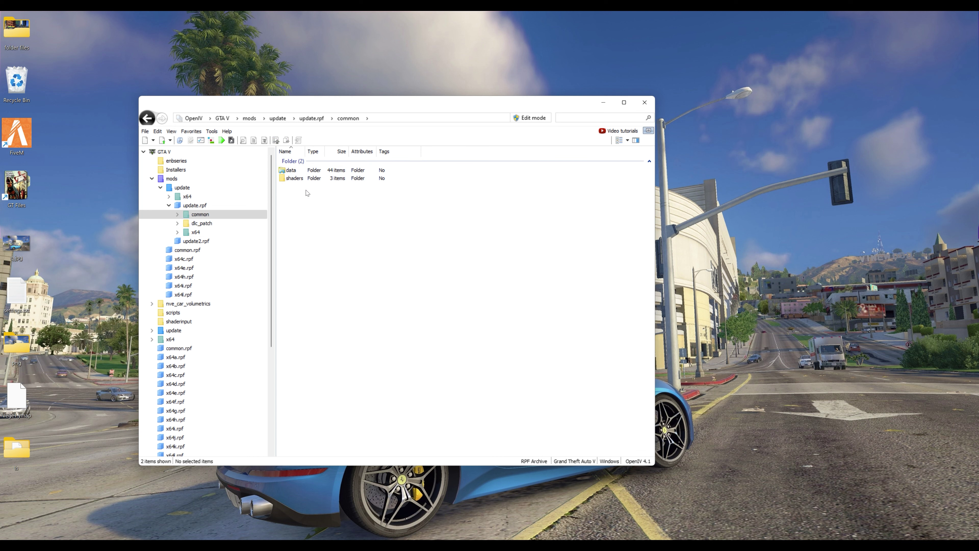
double_click(299, 171)
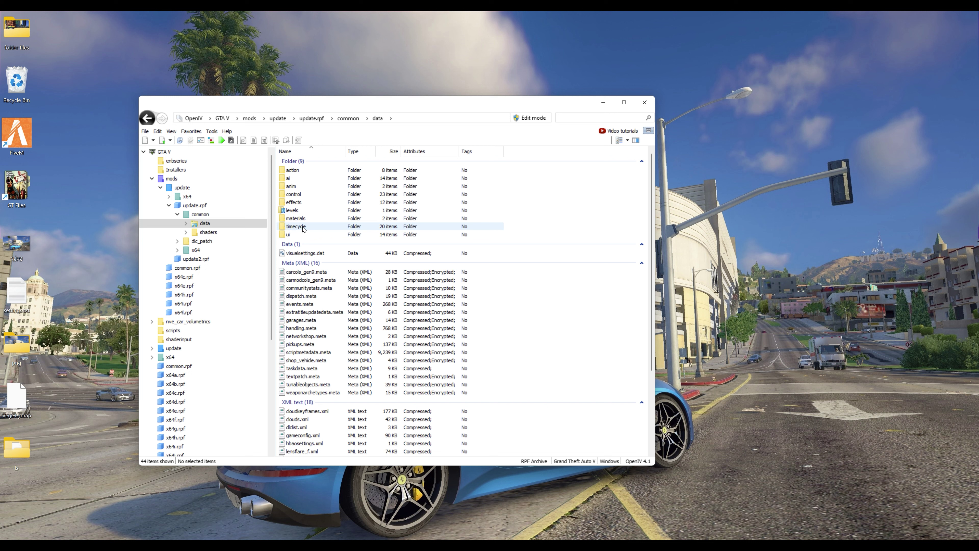
Switch OpenIV into edit mode and confirm, with visualsettings.dat ready to act on
right_click(303, 255)
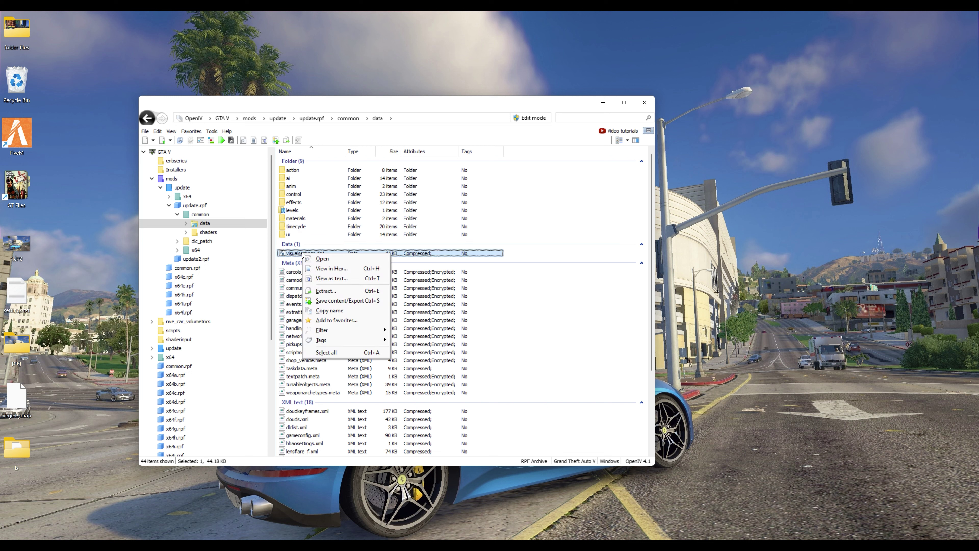
click(538, 119)
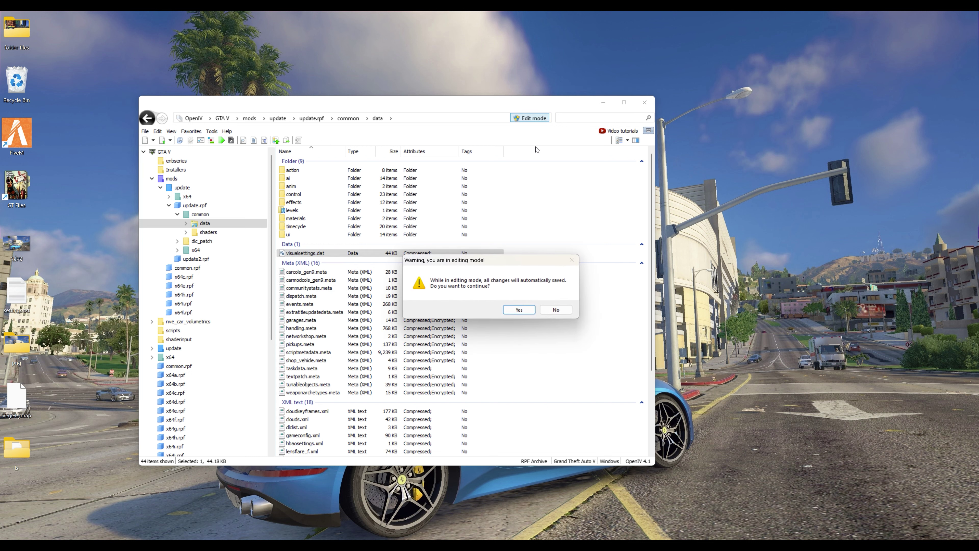
click(509, 311)
right_click(312, 253)
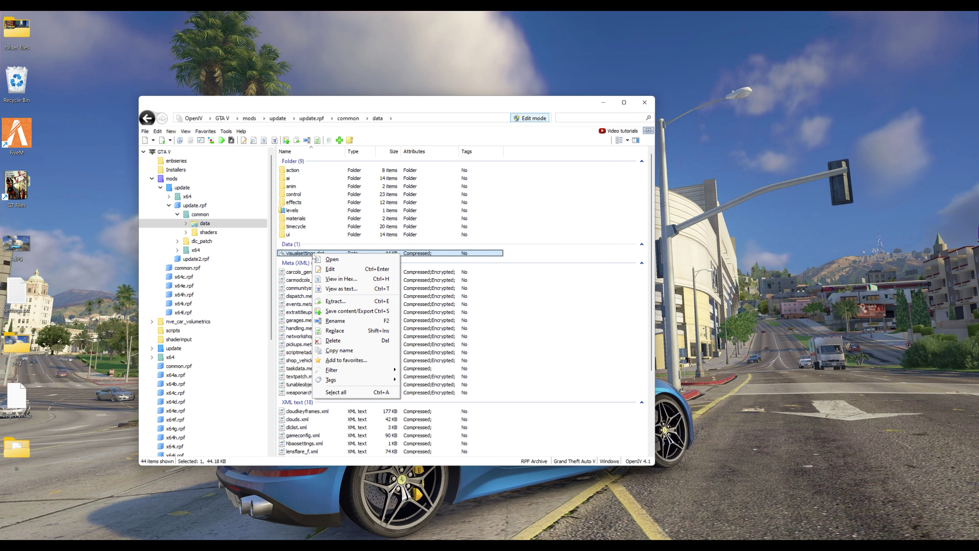
Open visualsettings.dat in the editor and search it for the Tonemapping section
click(330, 270)
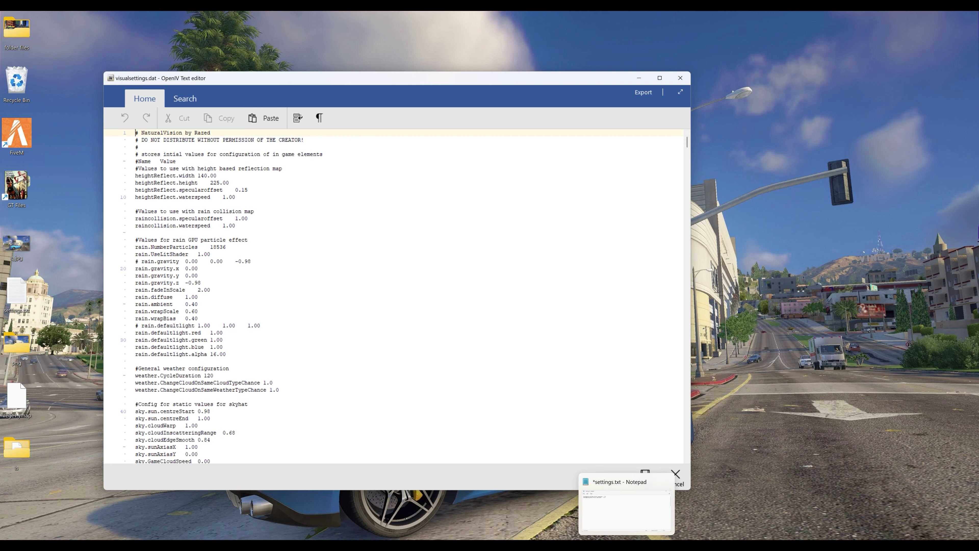
click(618, 511)
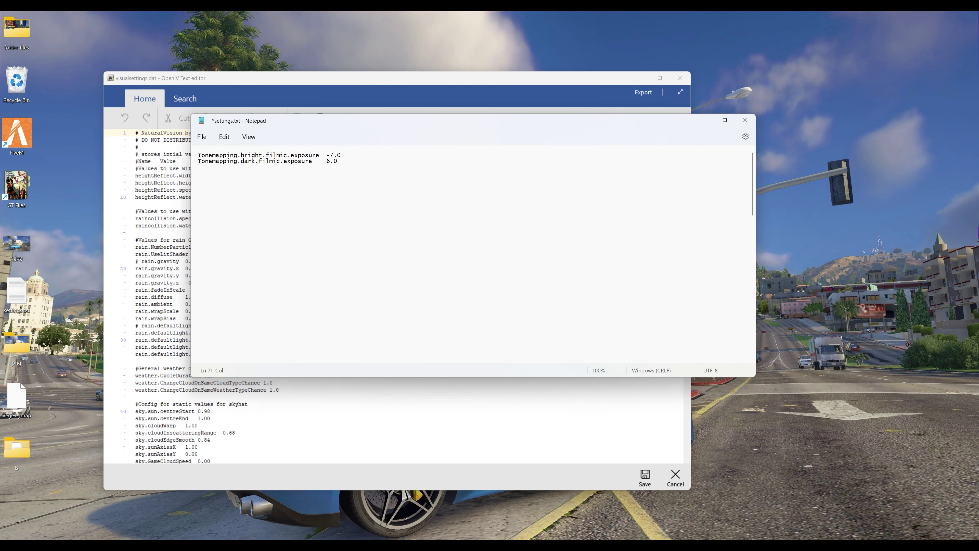
drag(198, 155, 237, 155)
click(184, 99)
text(Tonemapping)
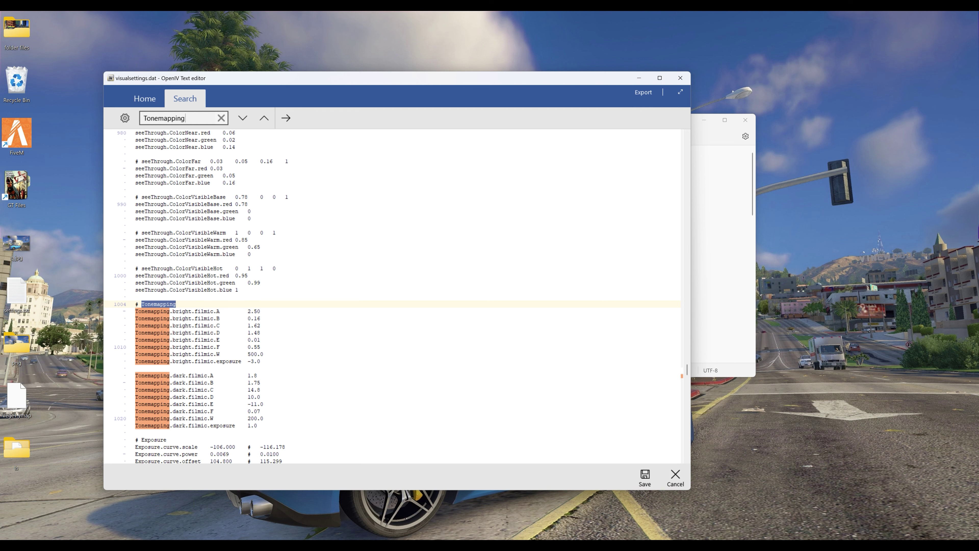
scroll(397, 297, down, 1)
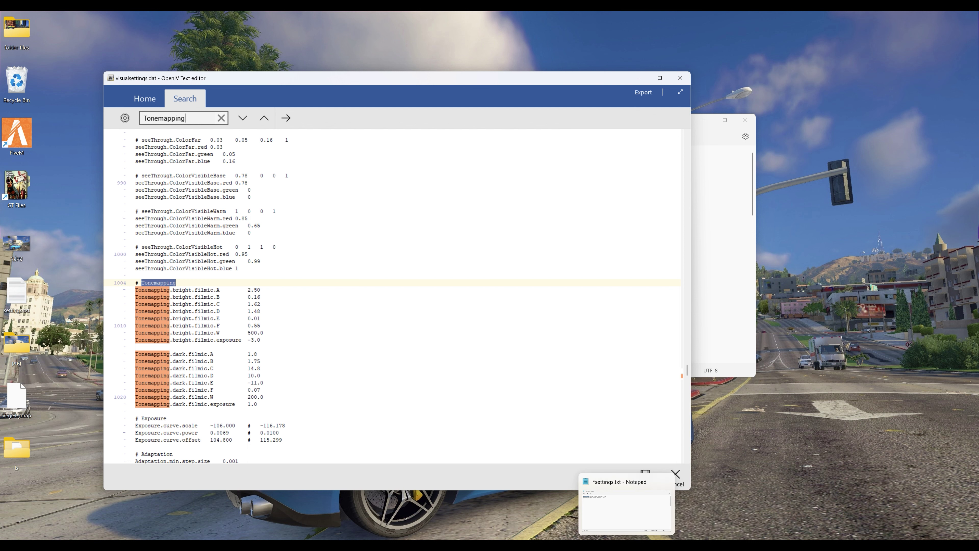
Replace the bright filmic exposure -3.0 with -7.0 copied from the notes
click(626, 530)
drag(327, 156, 341, 155)
key(ctrl+c)
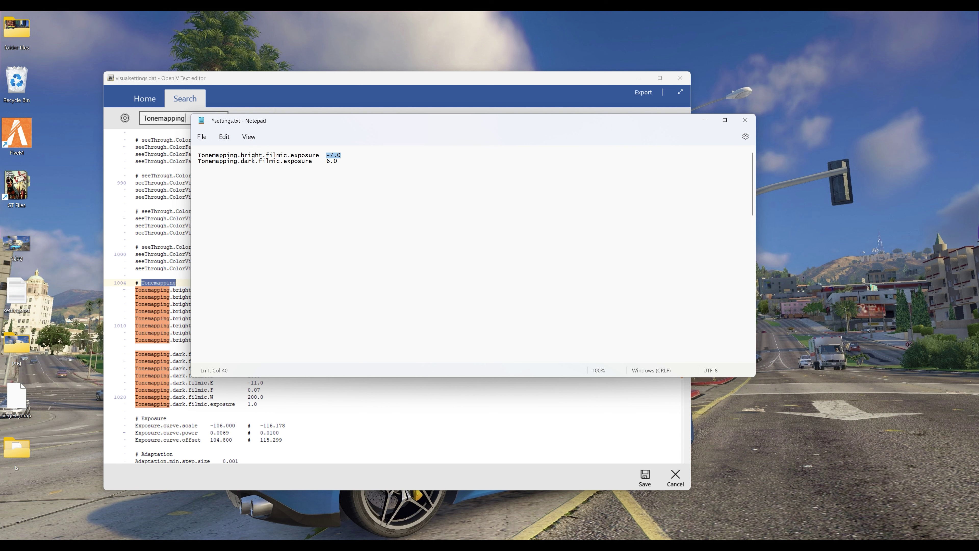
click(266, 397)
drag(248, 340, 261, 340)
key(ctrl+v)
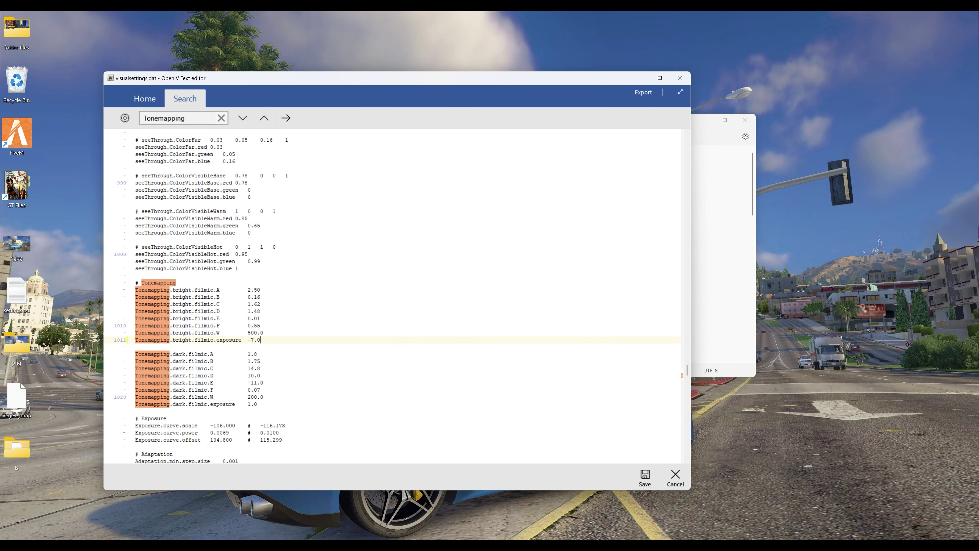
Change the dark filmic exposure from 1.0 to 6.0 and save visualsettings.dat
click(605, 546)
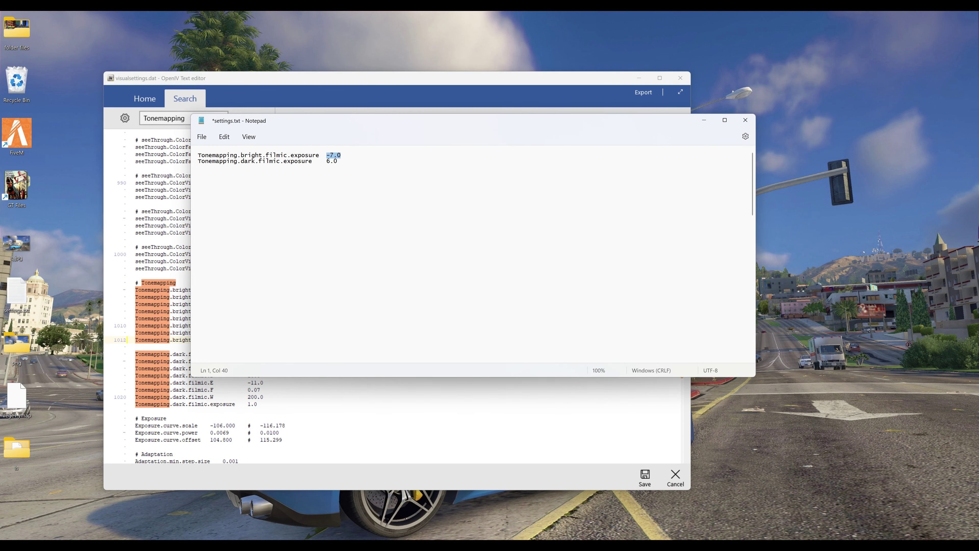
drag(327, 161, 338, 162)
click(266, 411)
drag(247, 404, 258, 405)
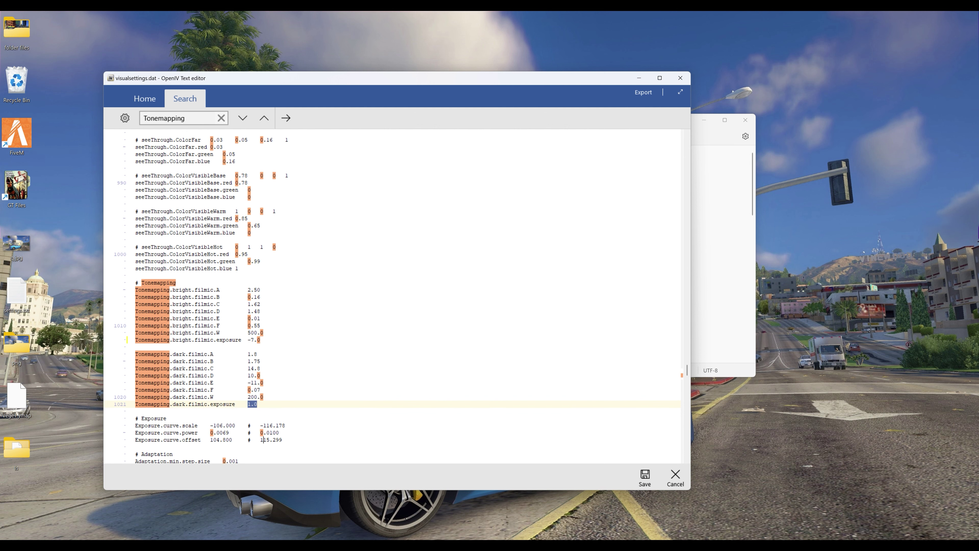
click(645, 477)
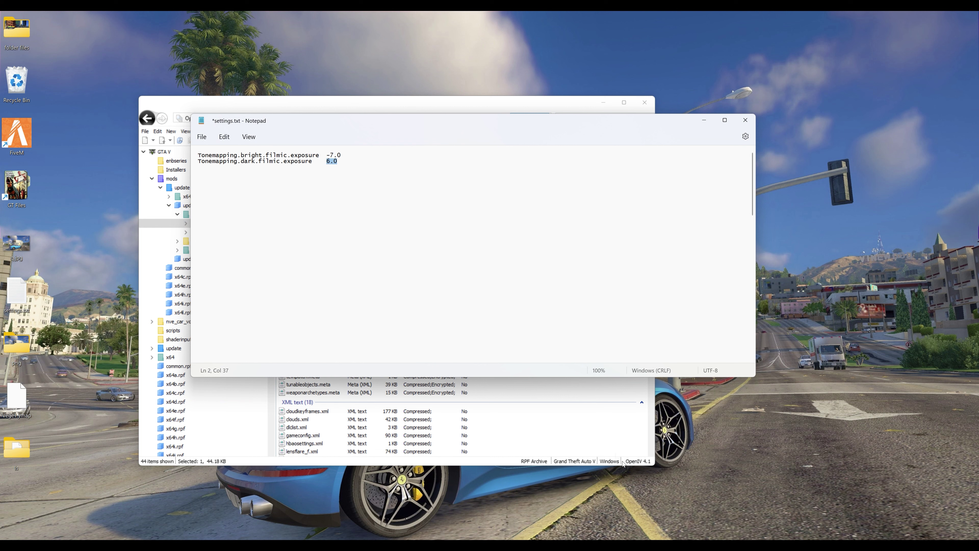
click(704, 120)
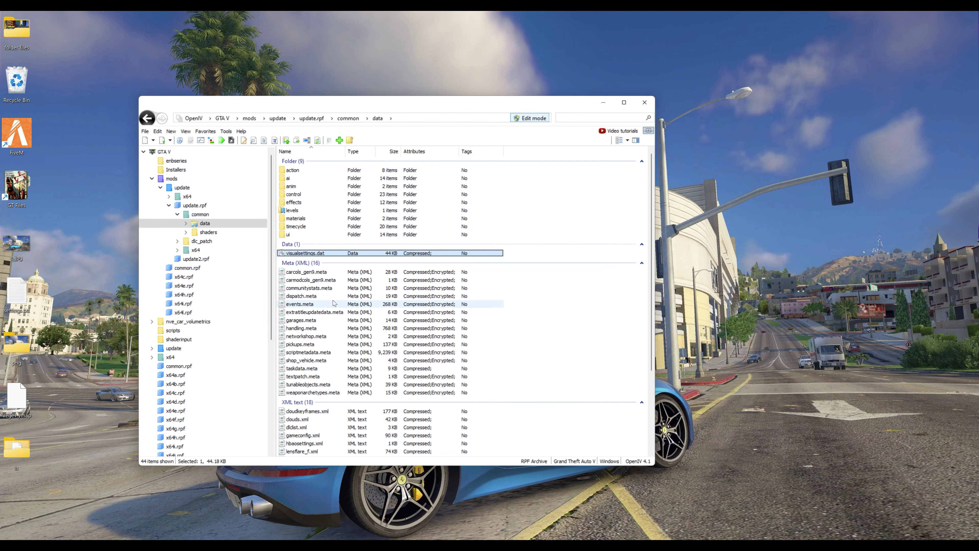
Enter the timecycle folder and check w_clouds.xml's actions menu, then dismiss it
double_click(304, 227)
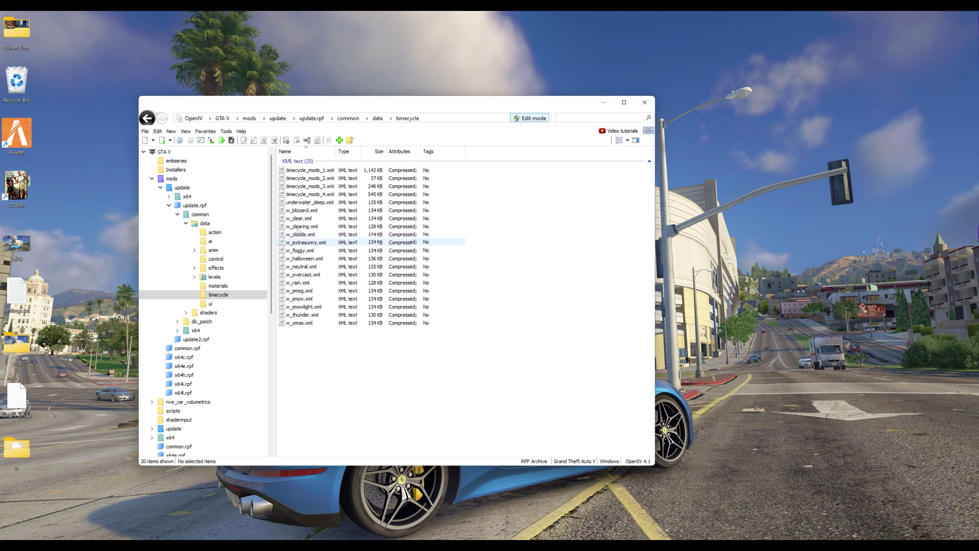
click(304, 238)
right_click(303, 236)
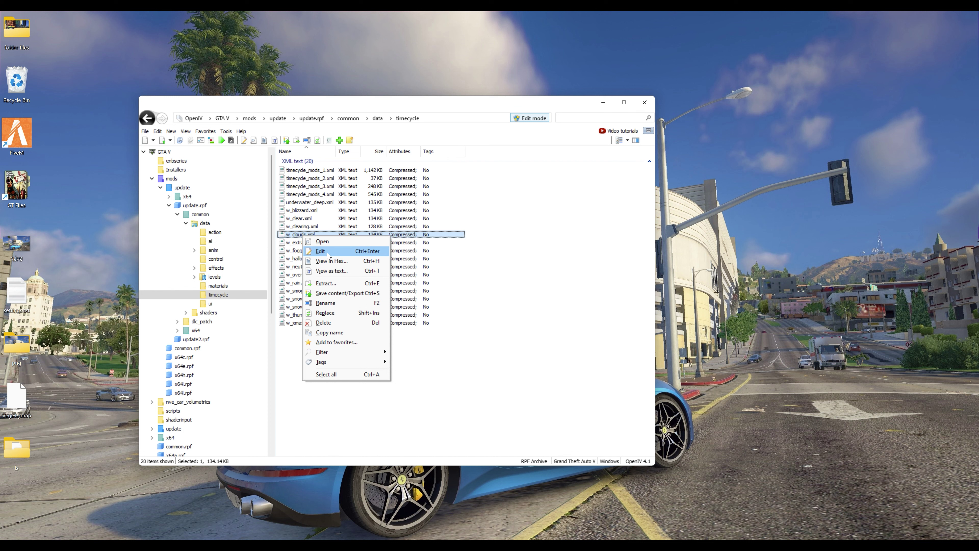
click(556, 258)
click(555, 259)
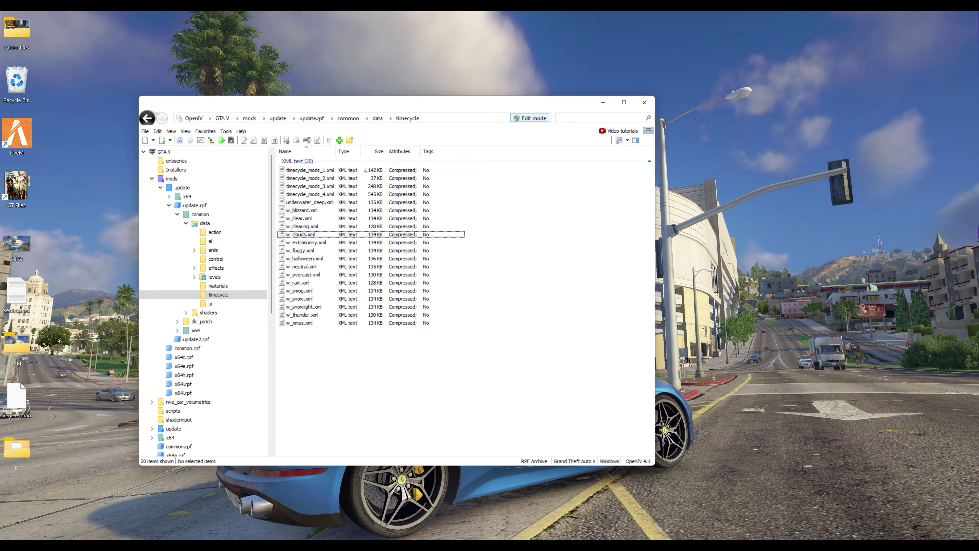
Bring the Notepad notes back, scroll down, and move them beside the timecycle list
click(628, 546)
scroll(472, 254, down, 4)
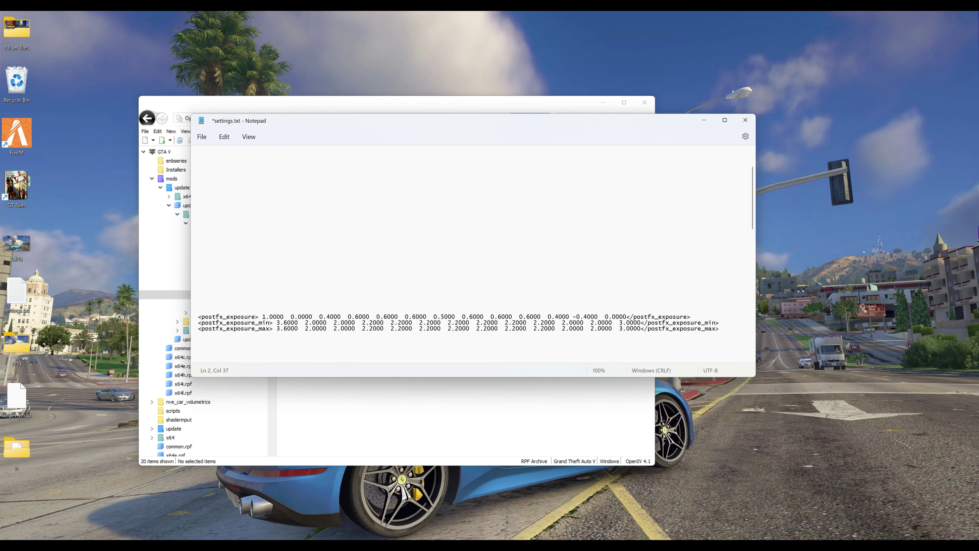
scroll(473, 255, down, 1)
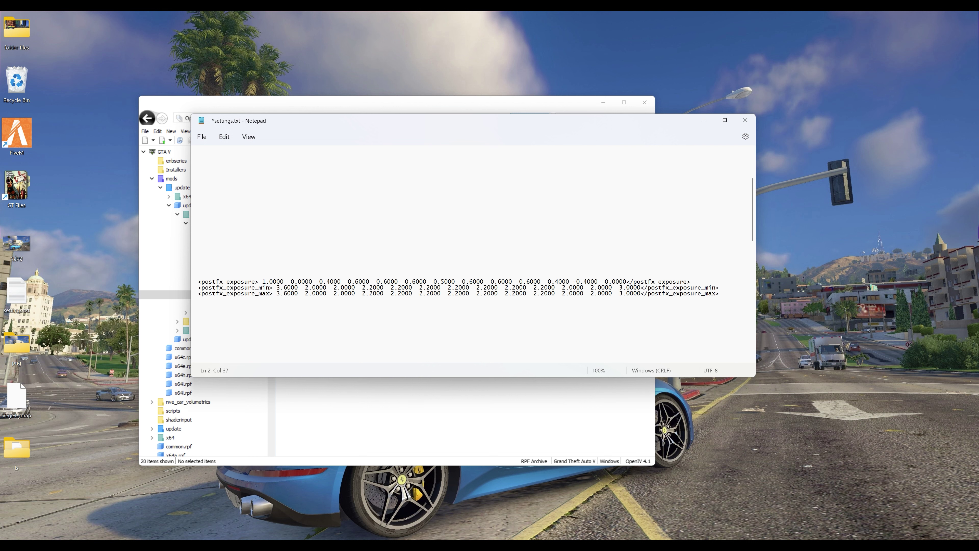
drag(424, 120, 569, 92)
right_click(305, 235)
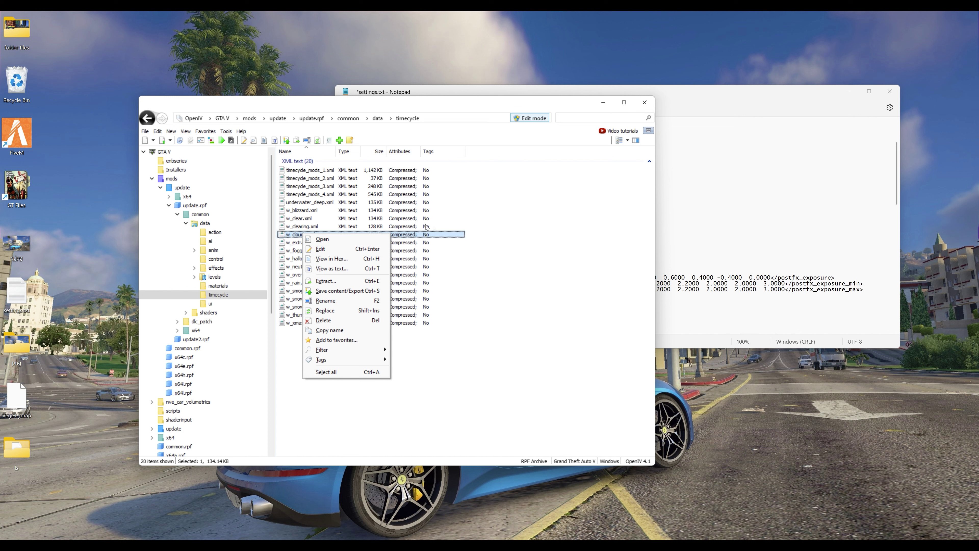
click(544, 232)
Select the postfx_exposure, postfx_exposure_min and postfx_exposure_max lines in the notes
click(694, 207)
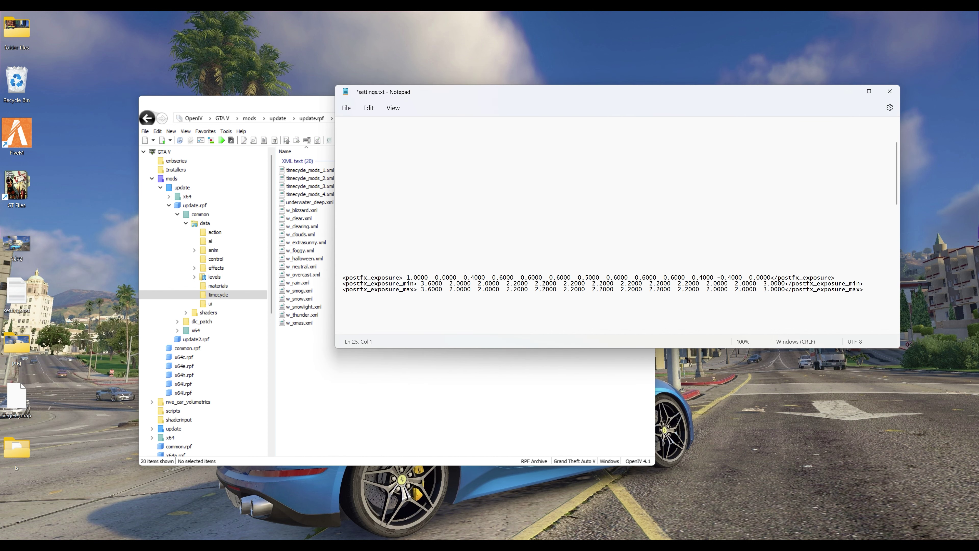
key(Left)
key(shift+Right)
key(shift+Right)
key(shift+Right)
key(shift+Right)
key(shift+Right)
key(shift+Right)
key(shift+Right)
key(shift+Right)
key(shift+Right)
key(shift+Right)
key(shift+Right)
key(shift+Right)
key(shift+Right)
key(shift+Right)
key(shift+Right)
click(343, 260)
drag(863, 290, 343, 278)
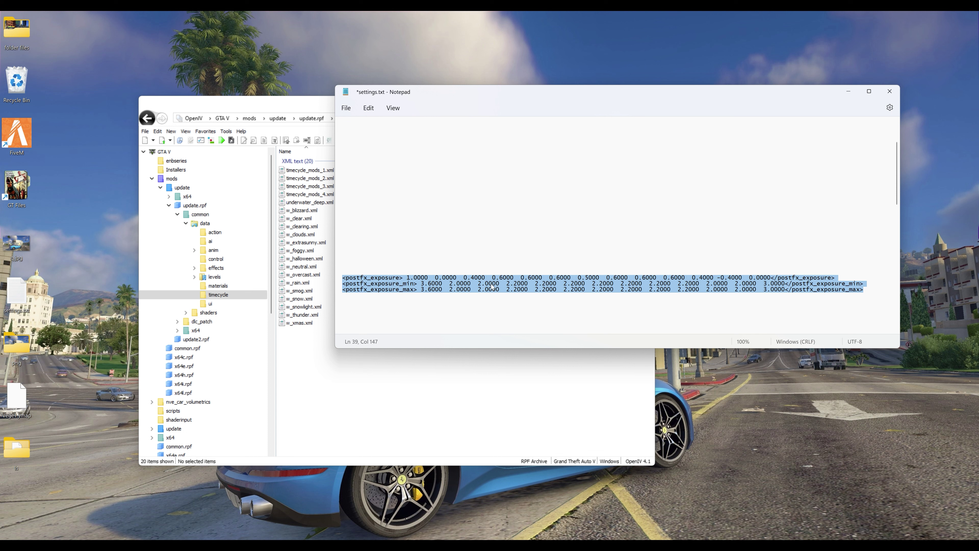
click(342, 237)
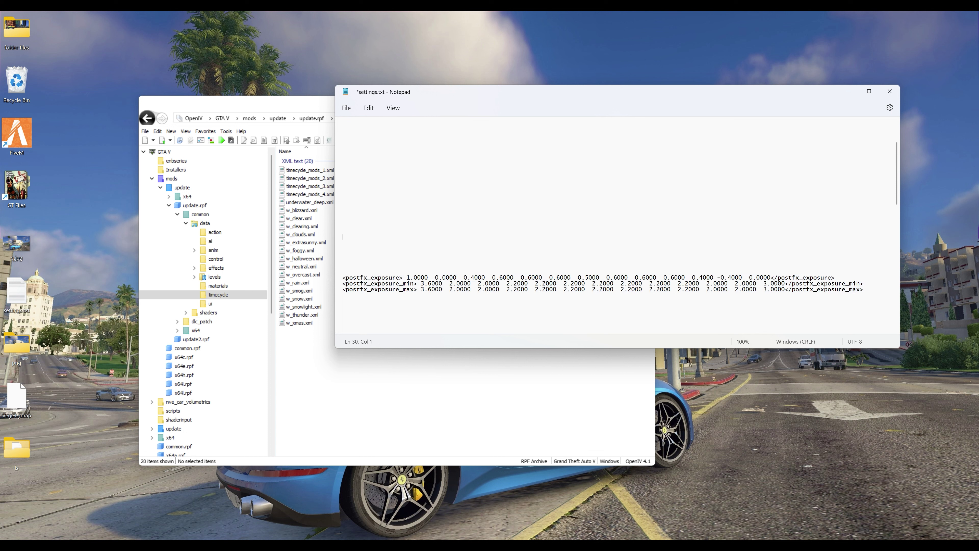
scroll(342, 236, down, 7)
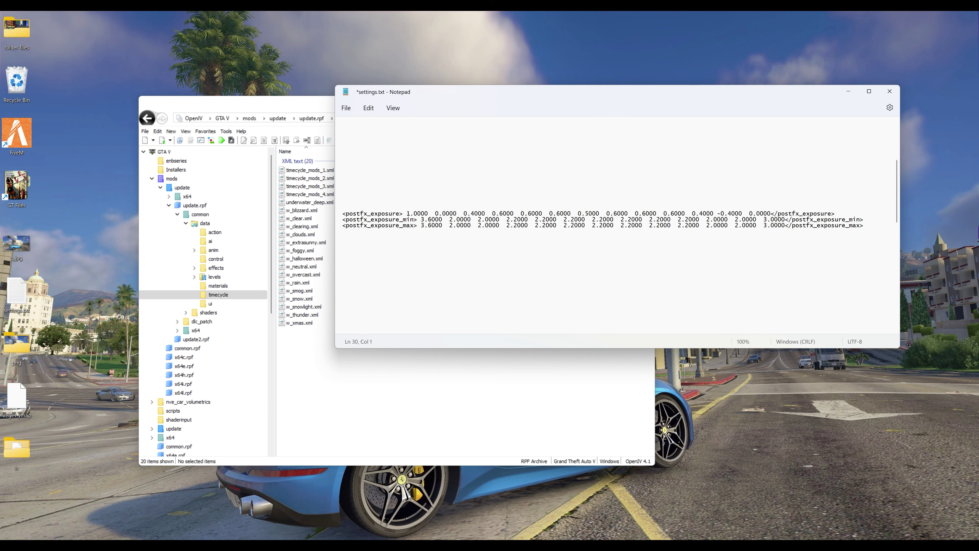